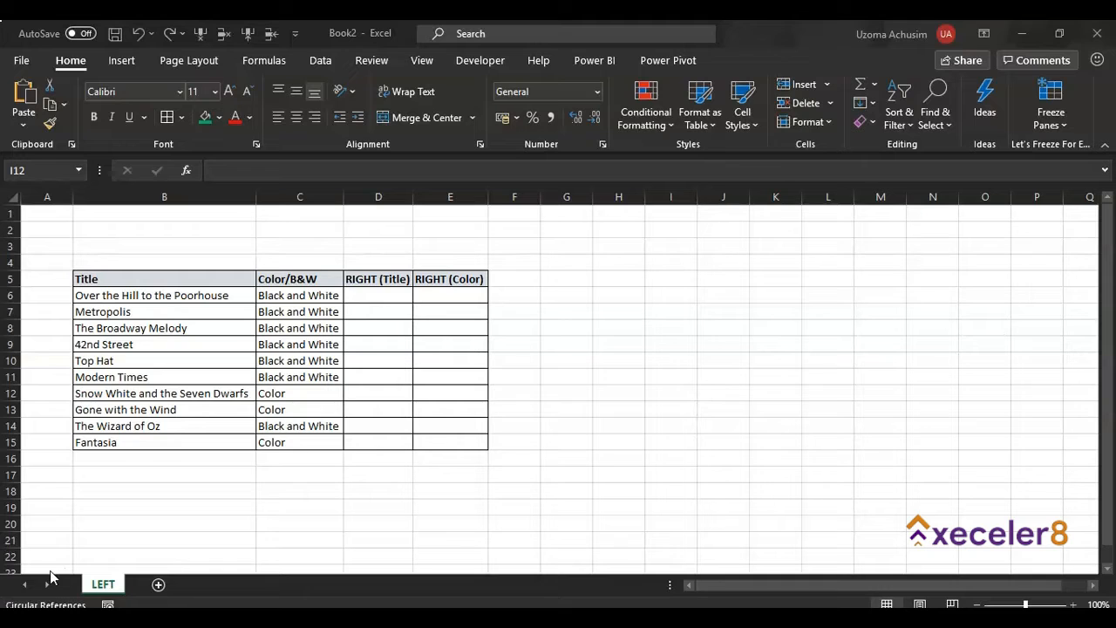
- Enter =RIGHT(B6,10) in cell D6 to extract the last 10 characters of the first title
click(363, 297)
text(=)
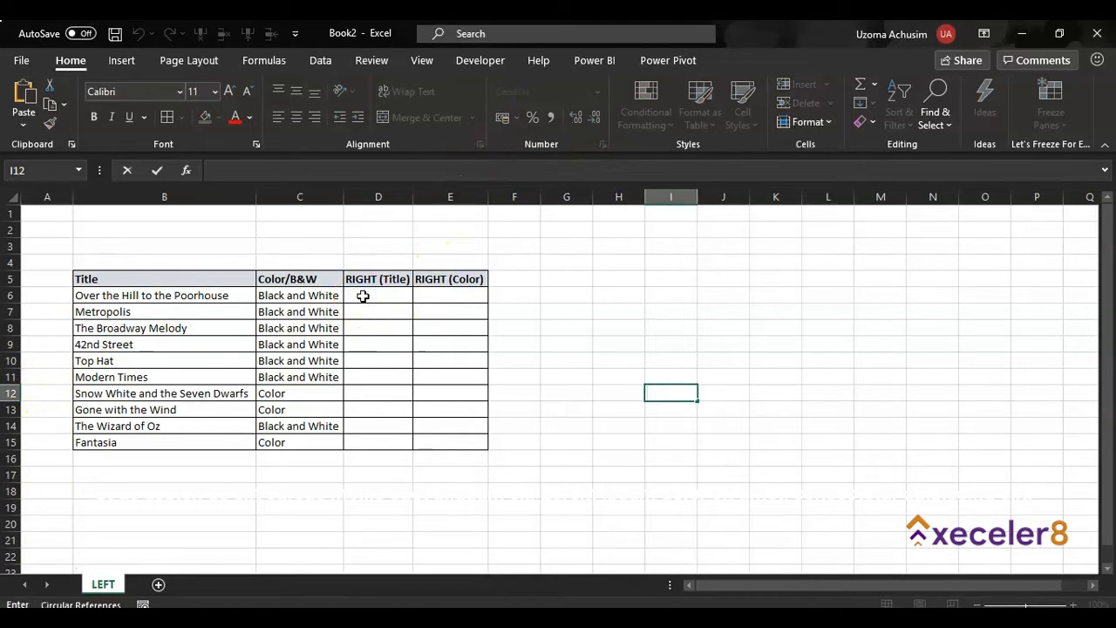
click(363, 296)
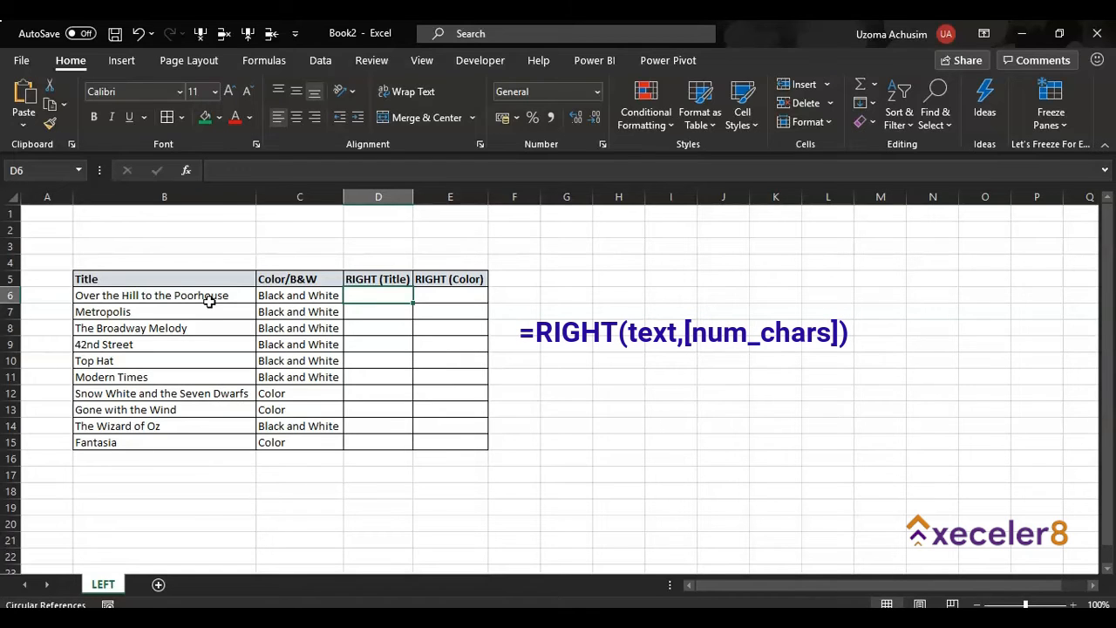
text(=right)
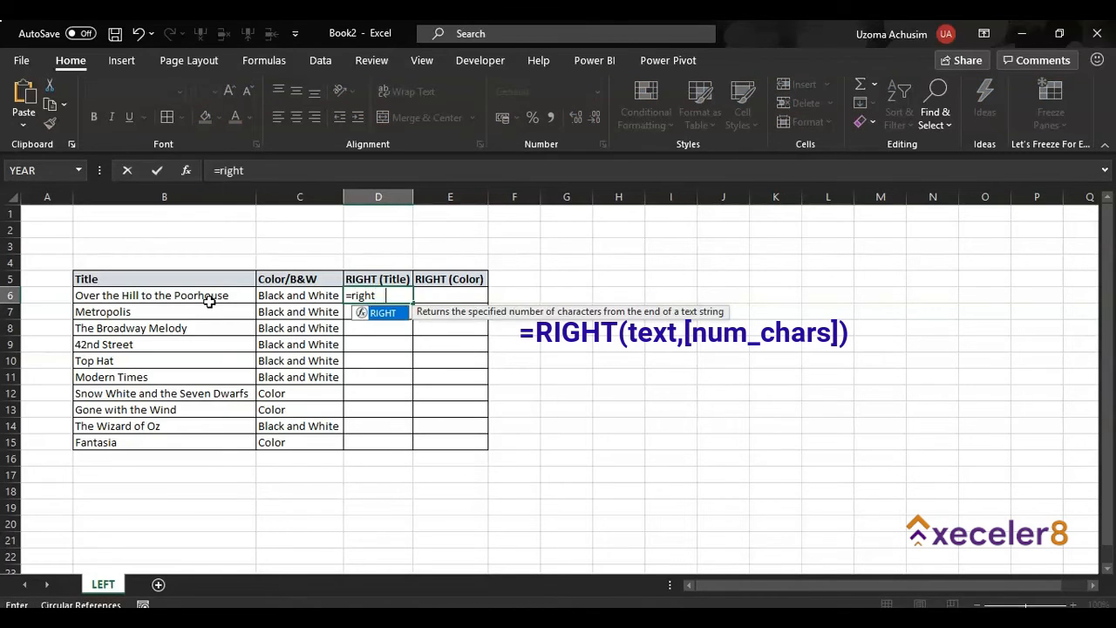
key(Tab)
click(209, 298)
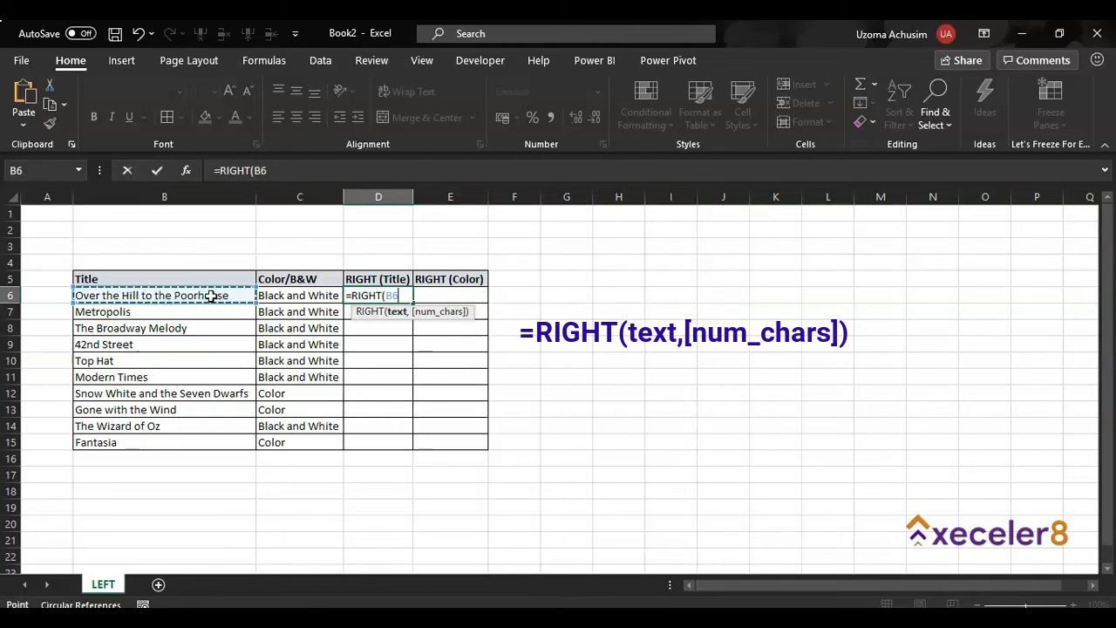
text(,10))
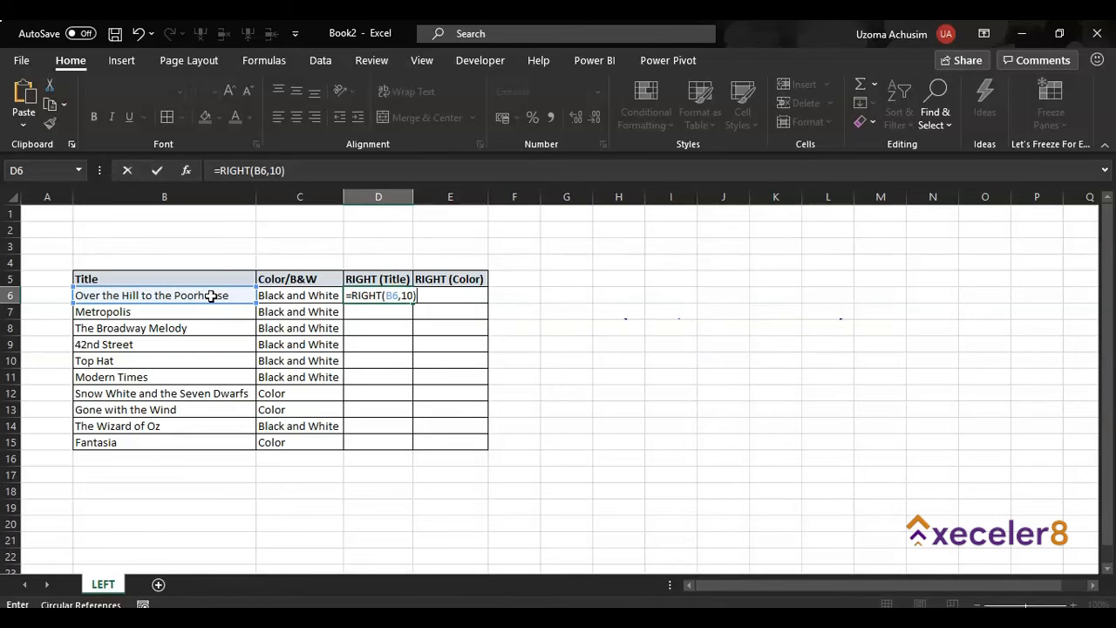
key(Return)
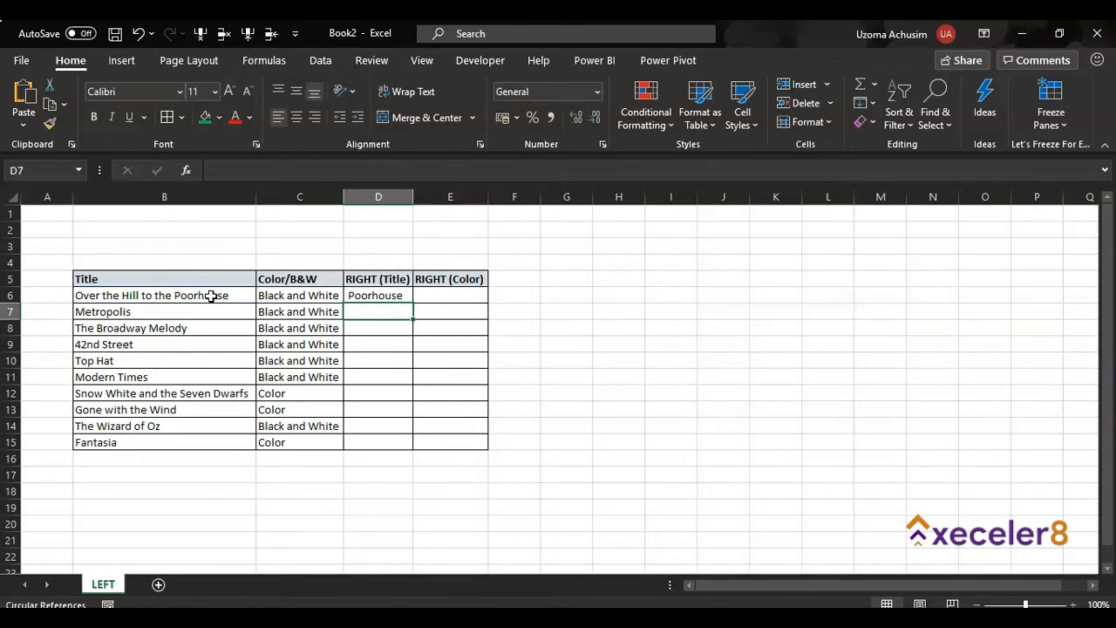
- Change the number of characters in D6's RIGHT formula to 11
click(363, 296)
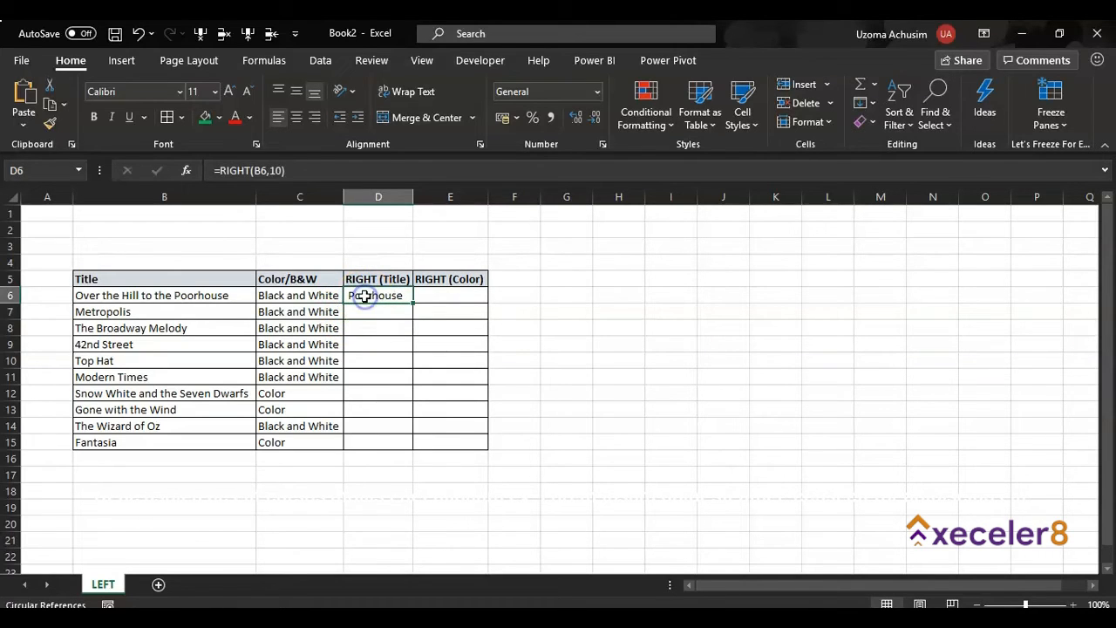
click(277, 170)
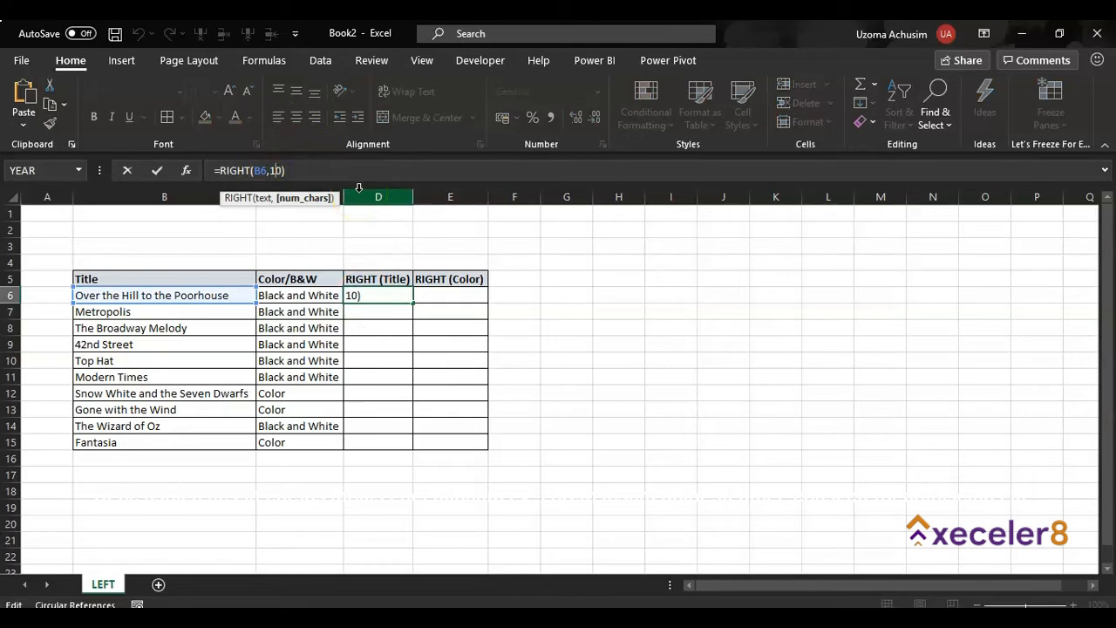
key(Delete)
text(1)
key(Return)
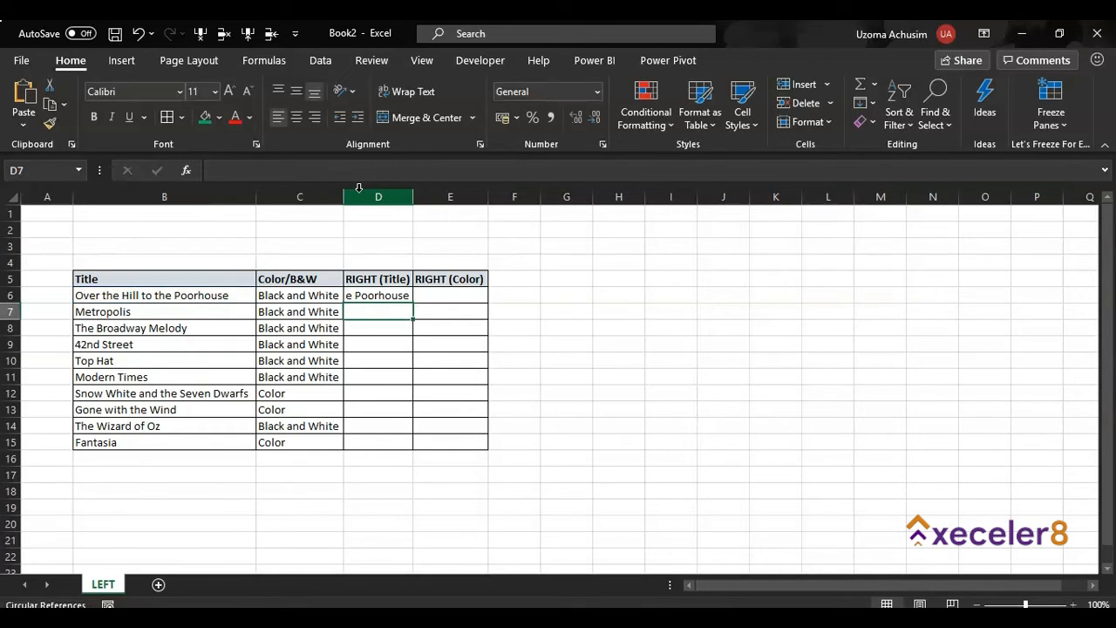
click(373, 293)
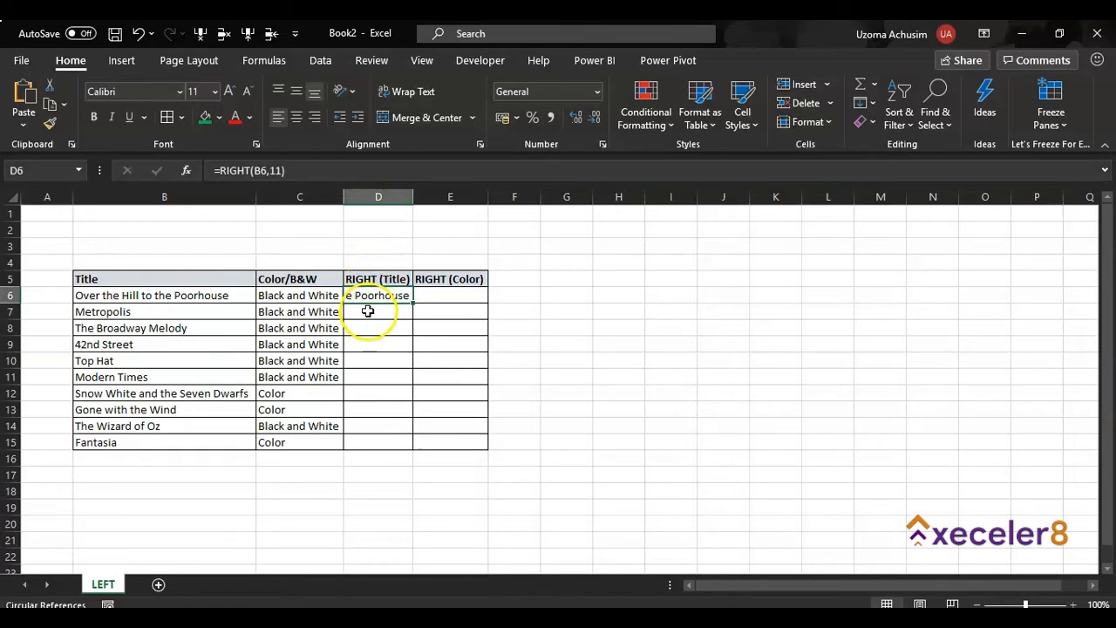
click(368, 310)
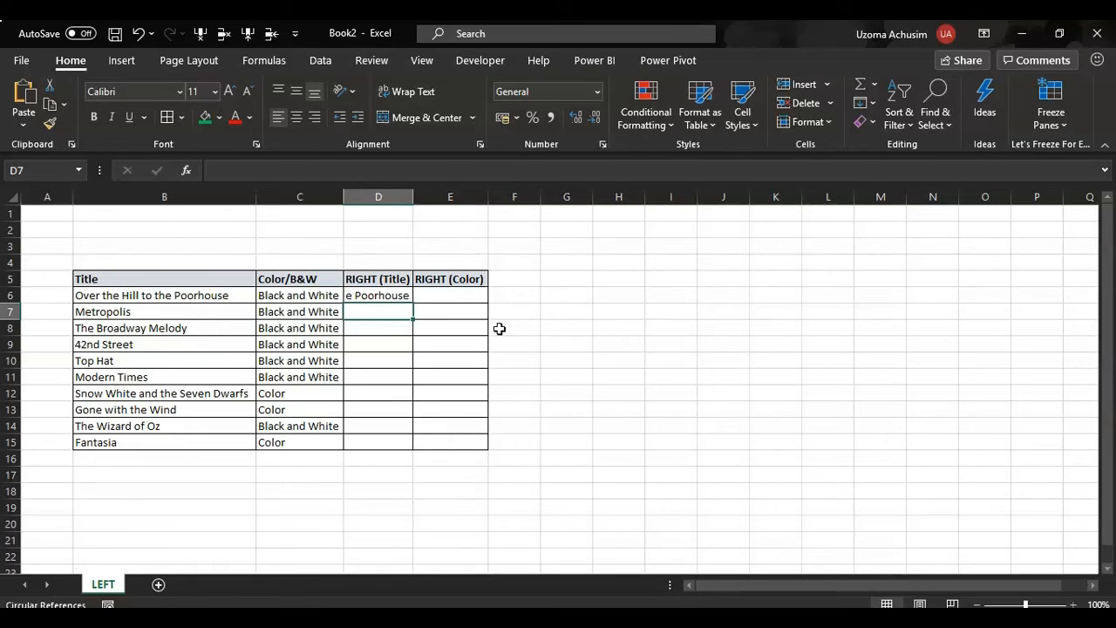
text(=ri)
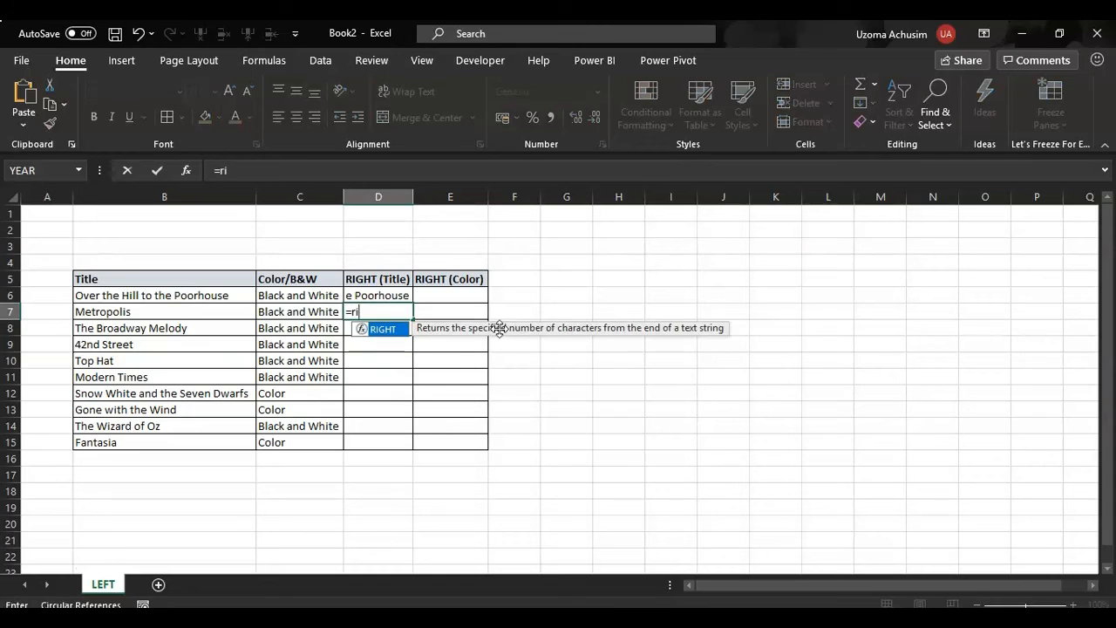
text(ght)
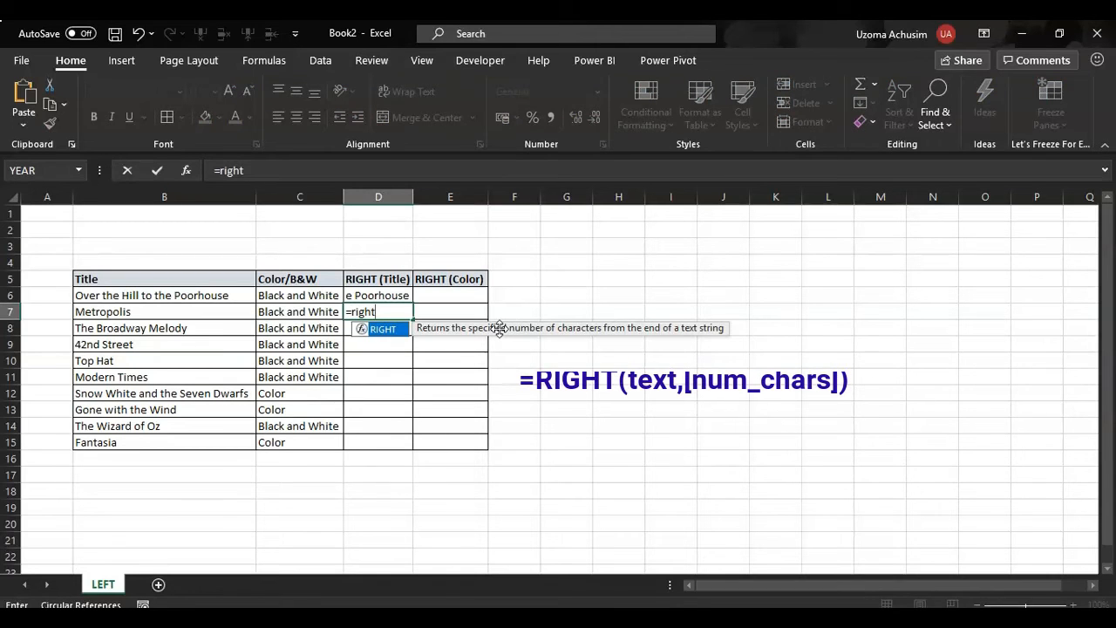
key(Tab)
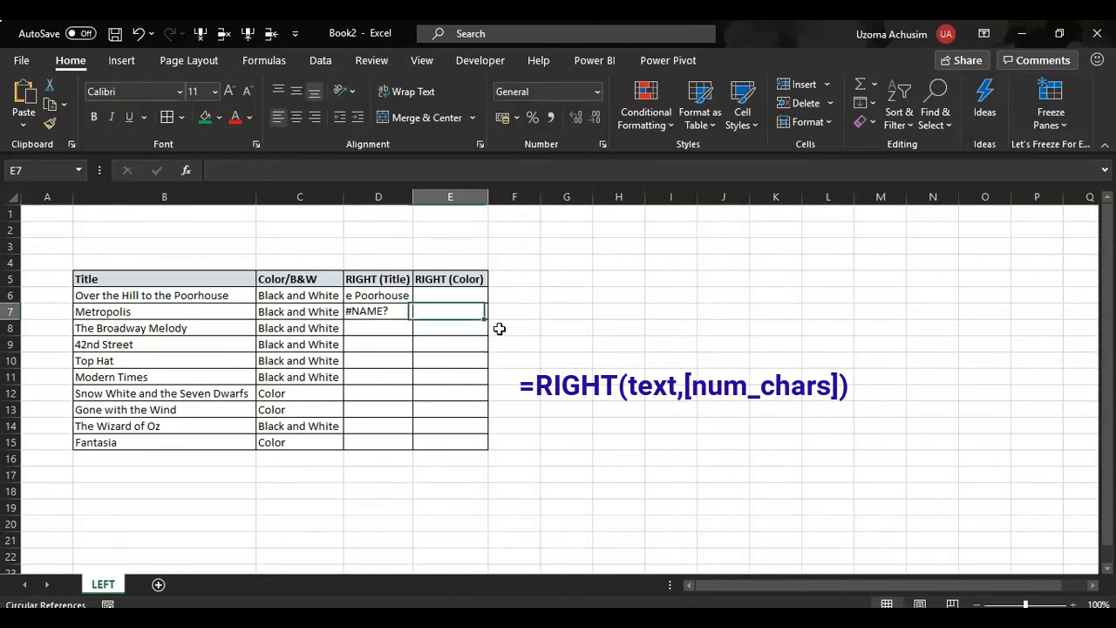
key(Left)
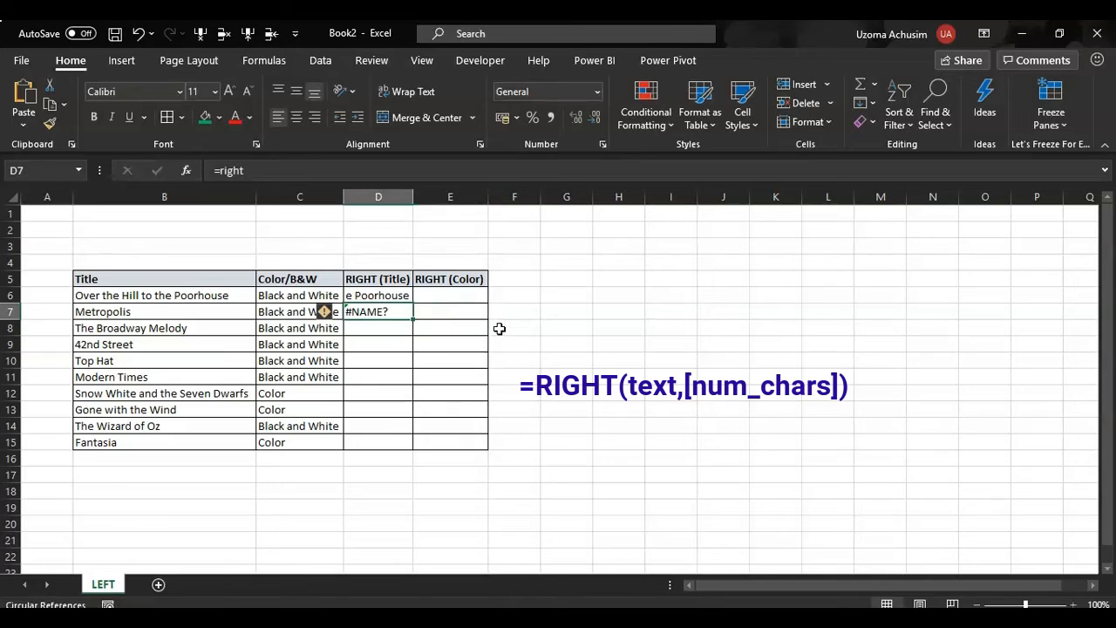
- Enter =RIGHT(B7,5) in cell D7 to extract the last 5 characters of the Metropolis title
text(=right)
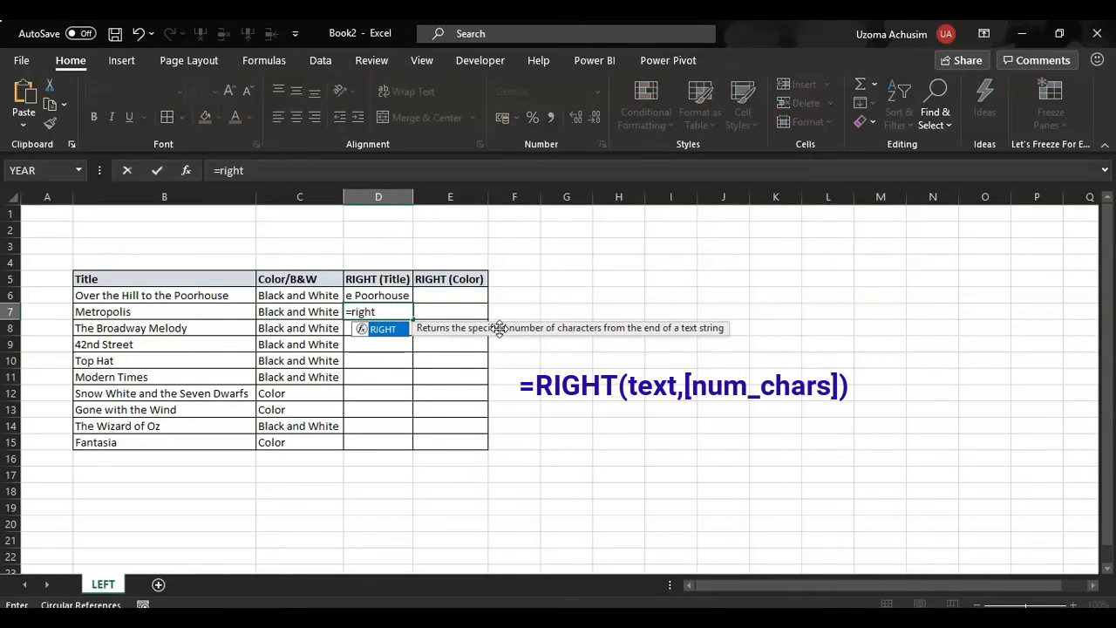
key(Tab)
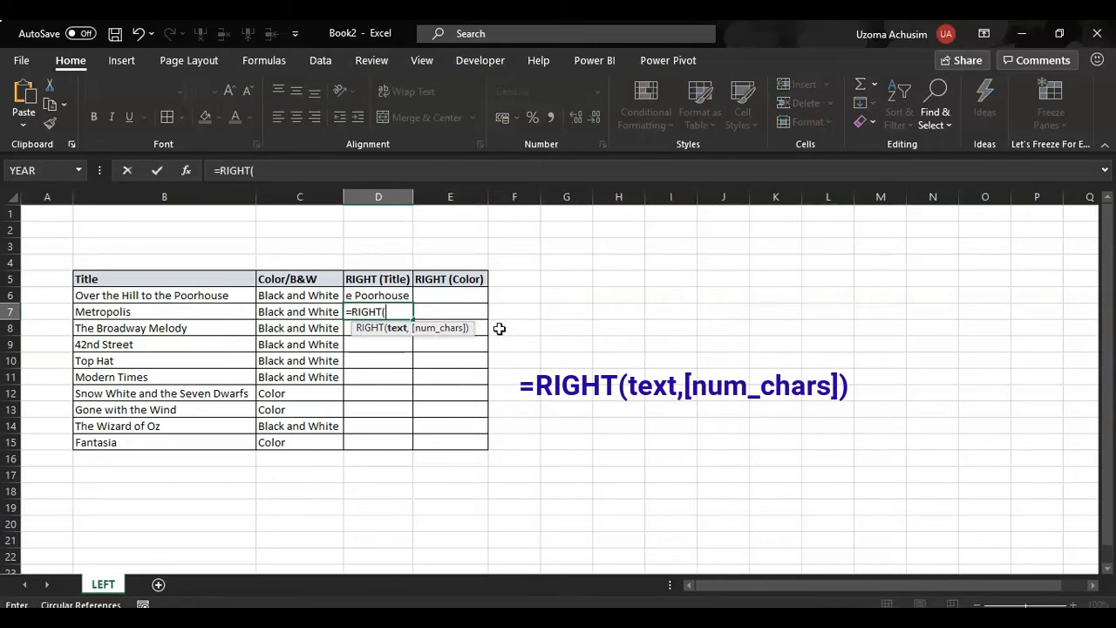
click(186, 313)
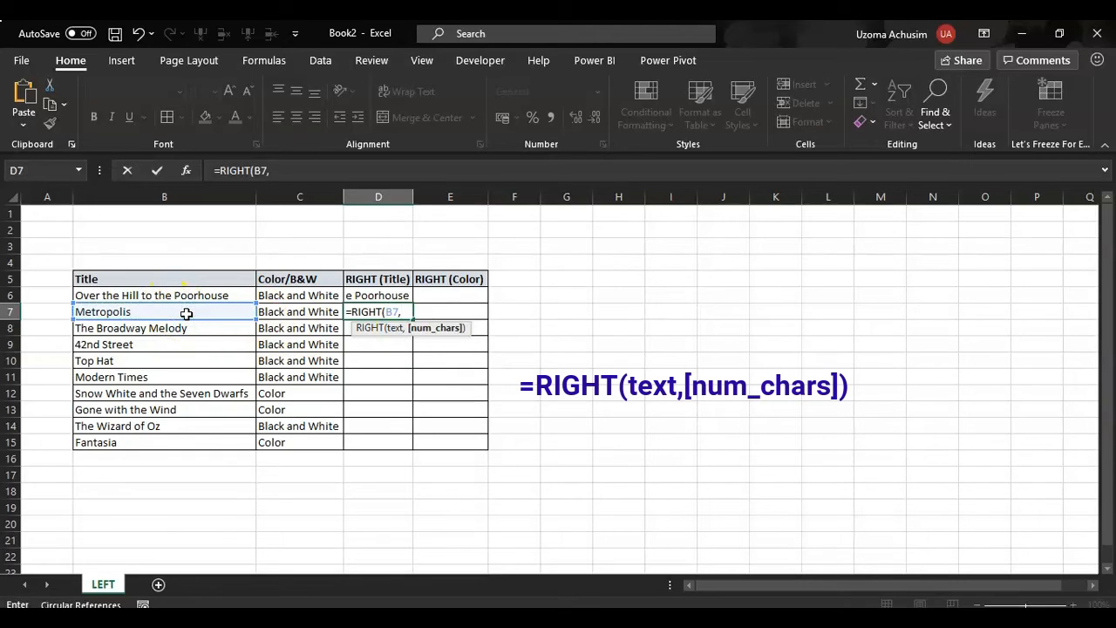
text(5))
key(Return)
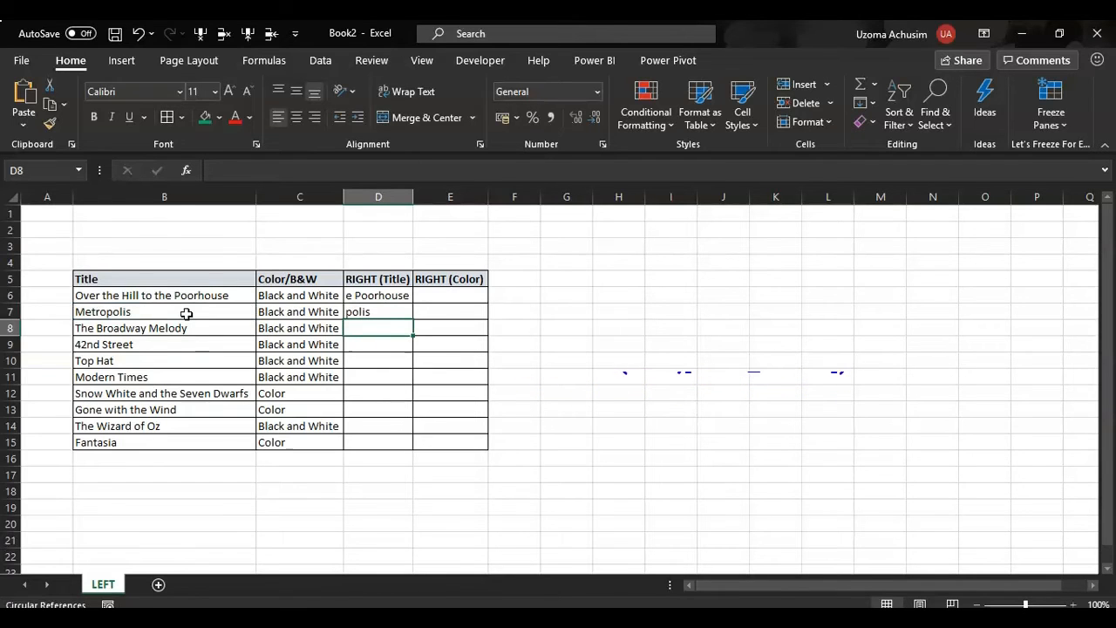
double_click(373, 328)
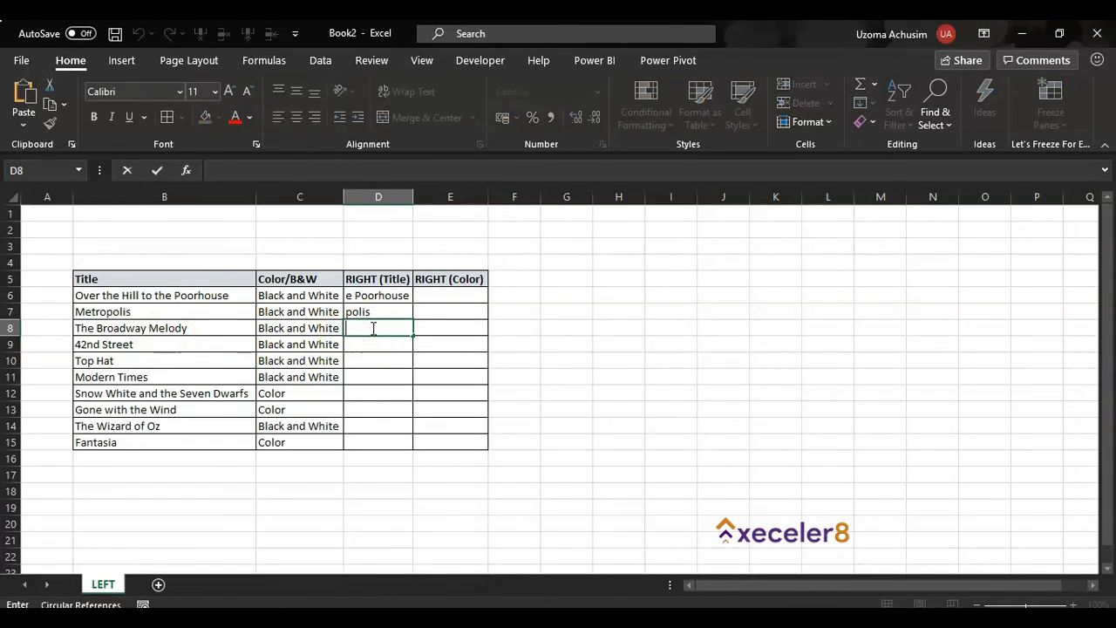
text(=)
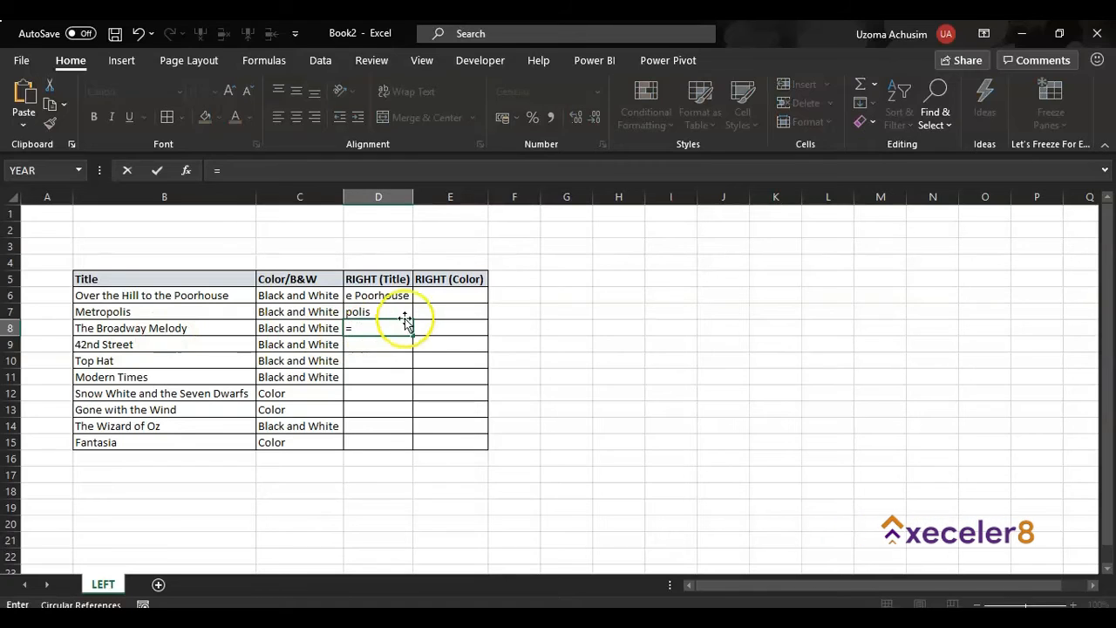
key(Escape)
- Copy the RIGHT formula from cell D7 and paste it into D8
click(374, 311)
key(ctrl+c)
click(380, 327)
key(ctrl+v)
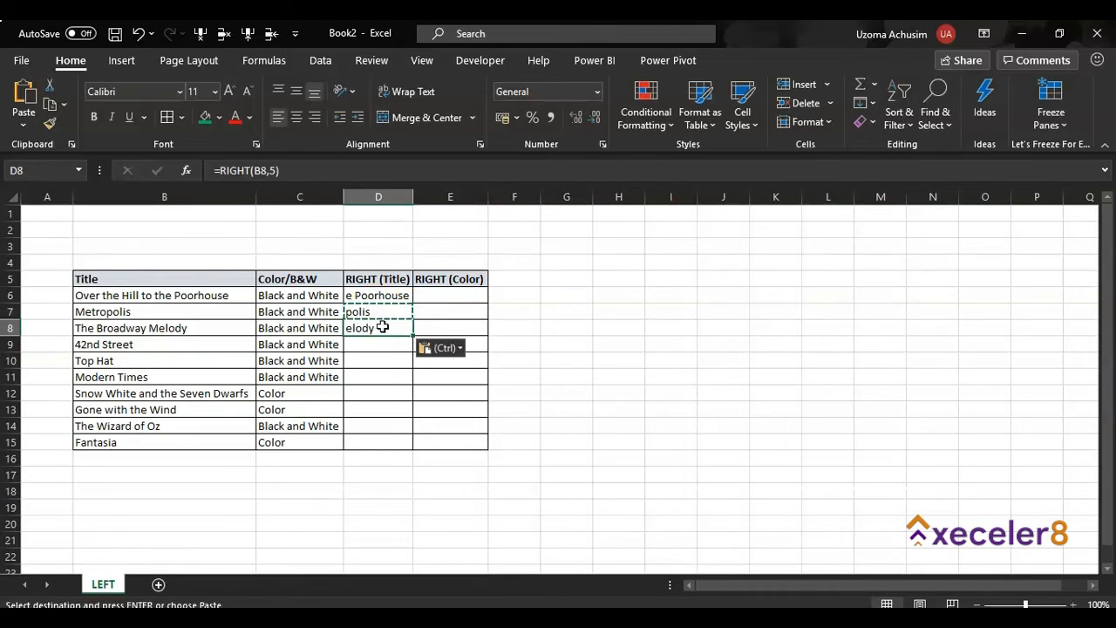
- Set the number of characters in D8's RIGHT formula to 6 and fill it down through D15
click(275, 170)
key(BackSpace)
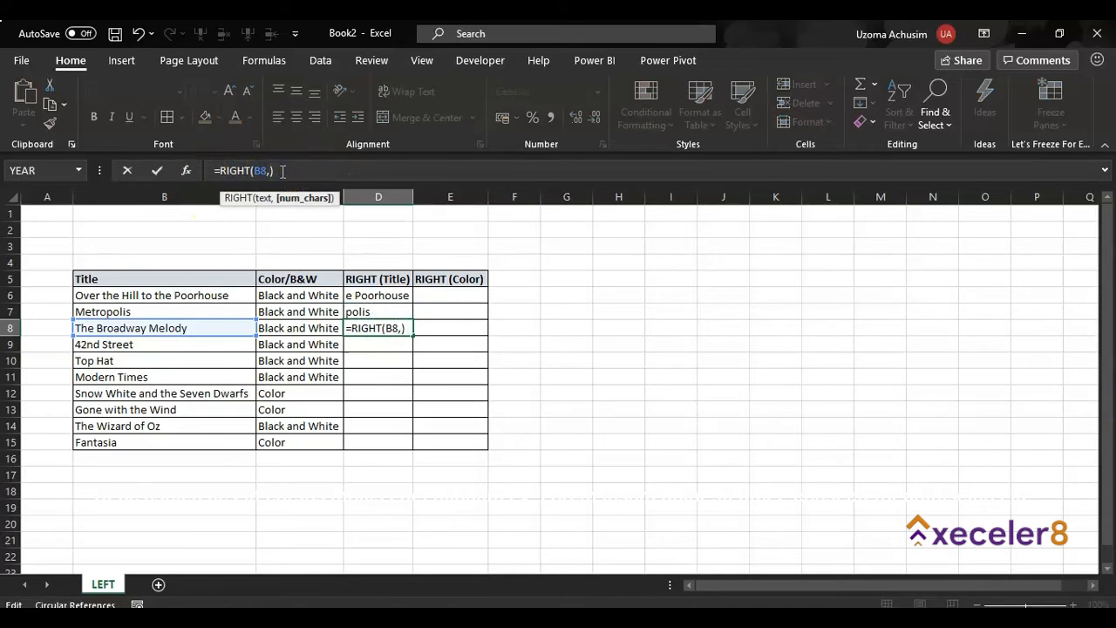
text(6)
key(Return)
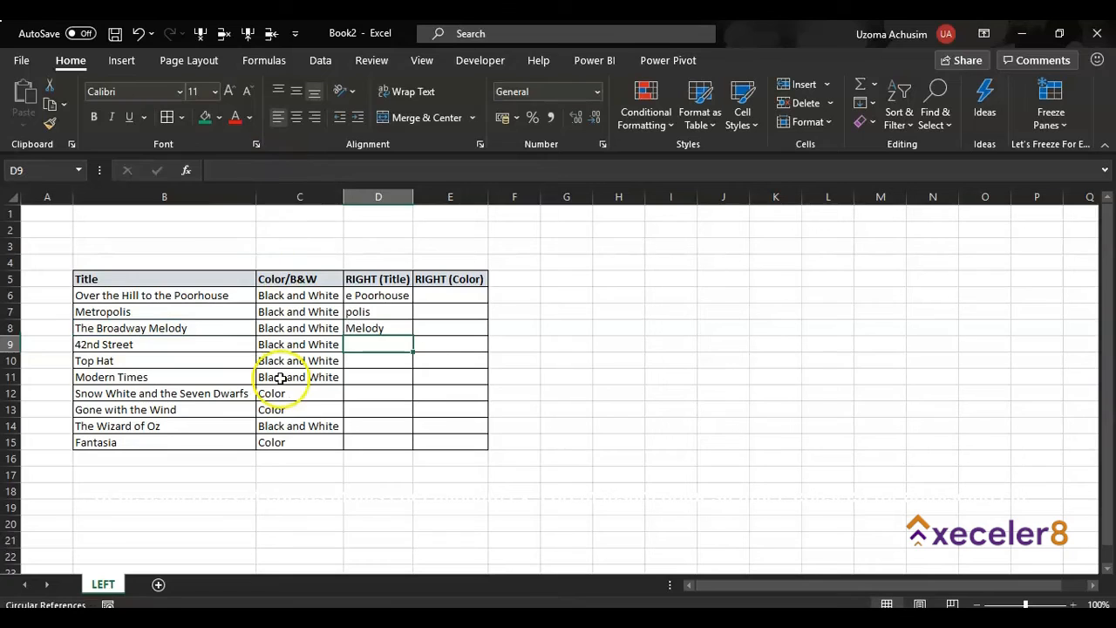
click(393, 328)
drag(414, 336, 409, 447)
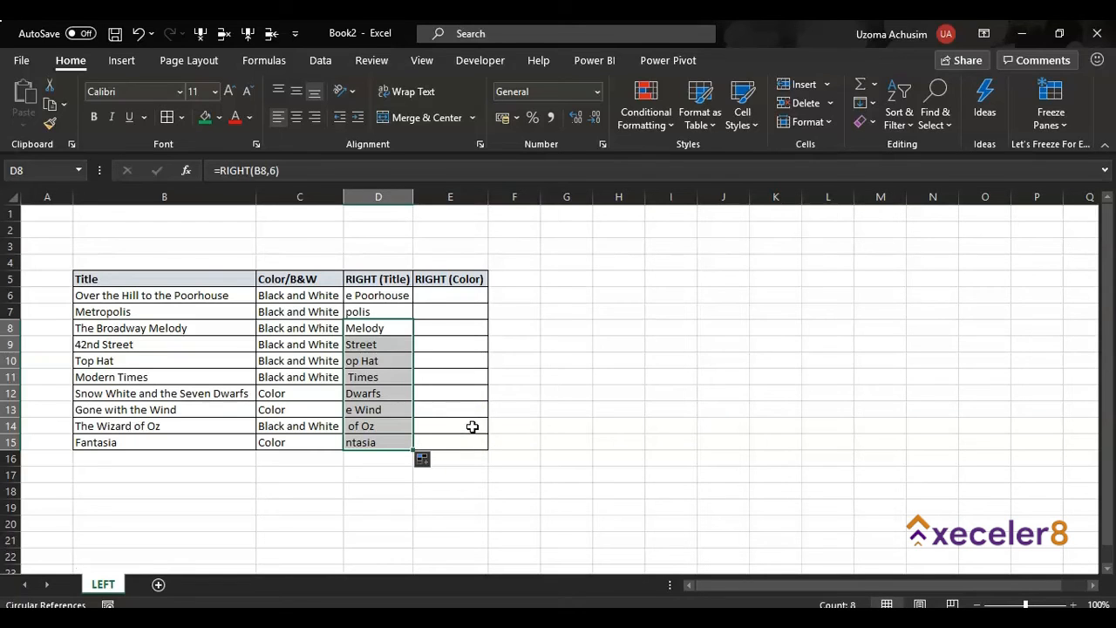
- Enter =RIGHT(C6,5) in cell E6 to extract the last 5 characters of the Color/B&W value
click(447, 295)
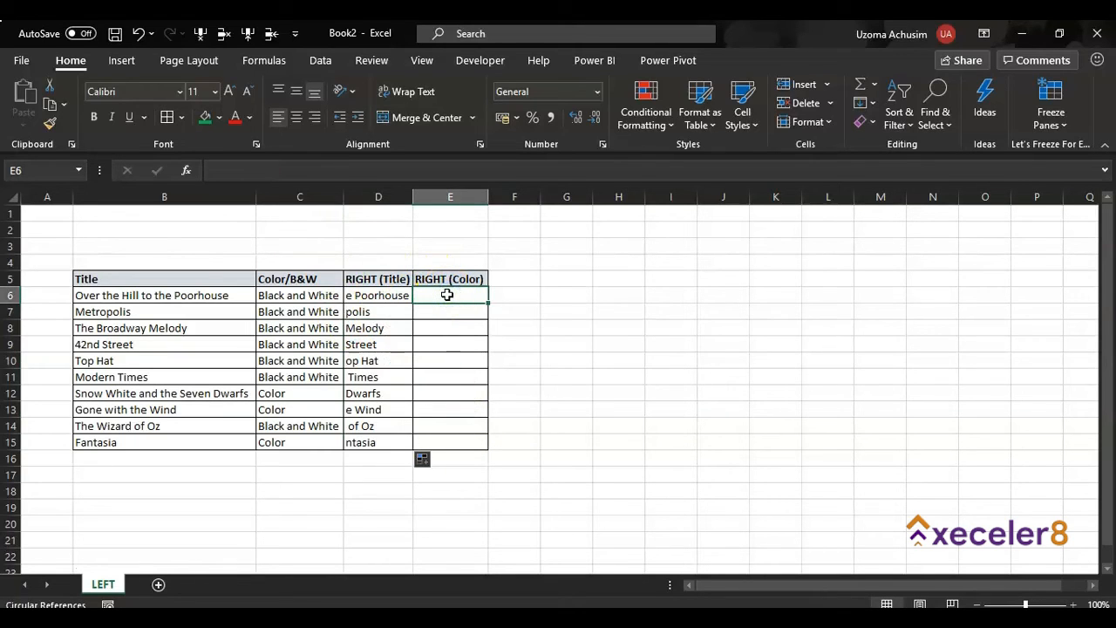
text(=right)
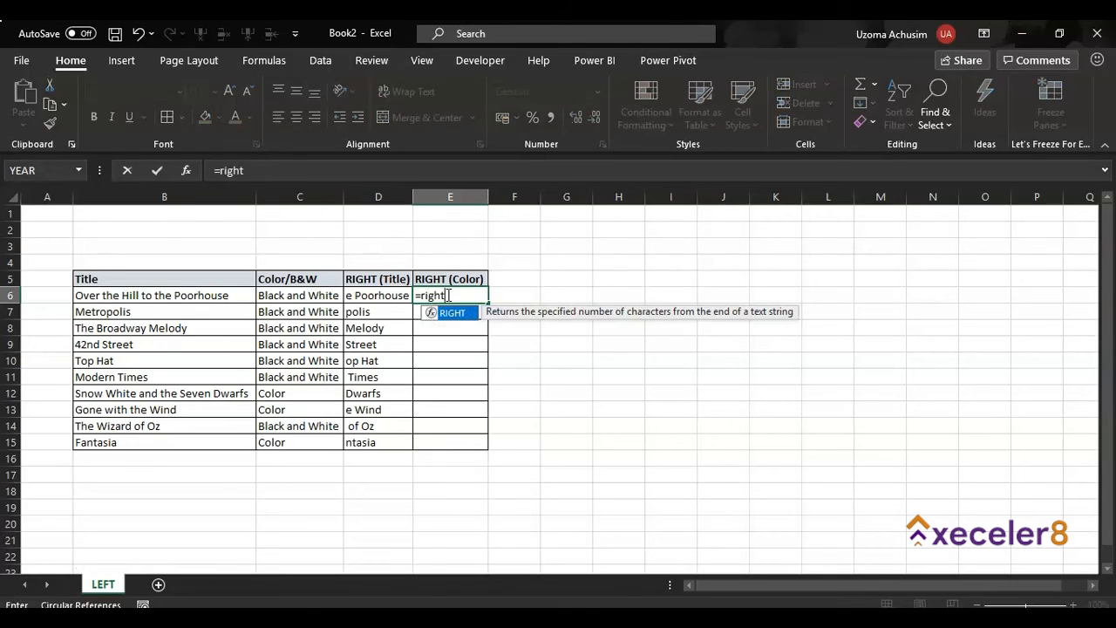
key(Tab)
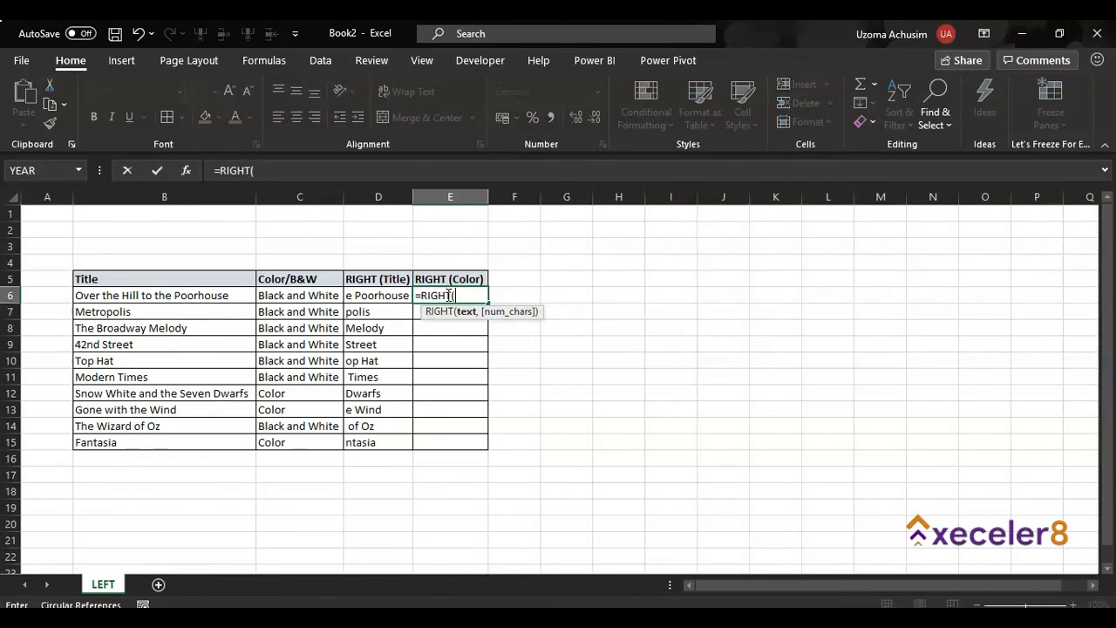
click(309, 296)
text(,6)
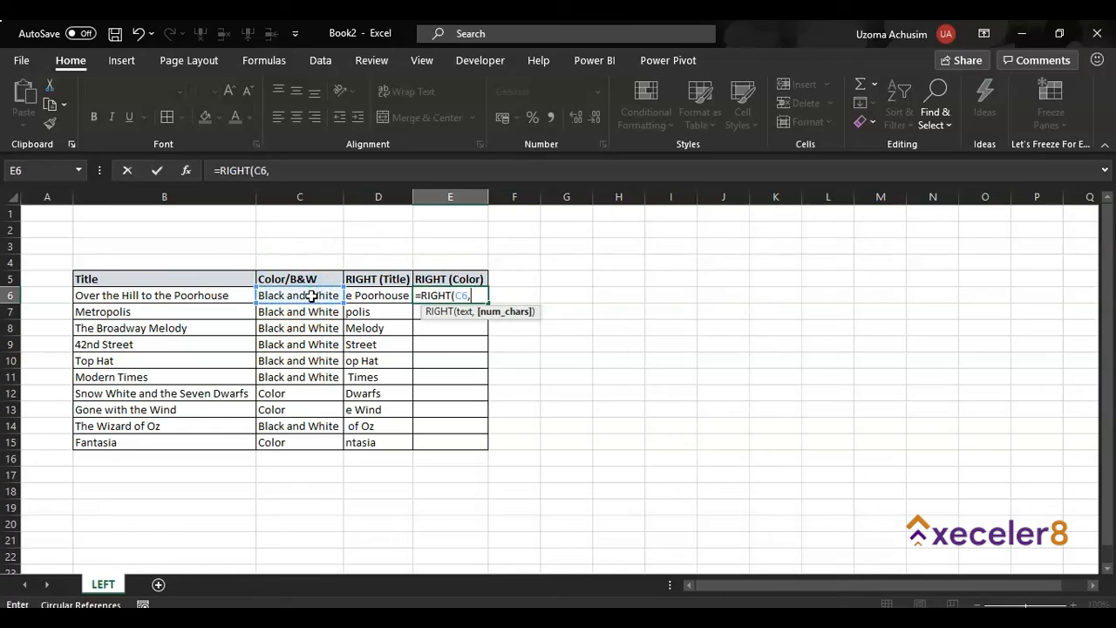
key(BackSpace)
text(5))
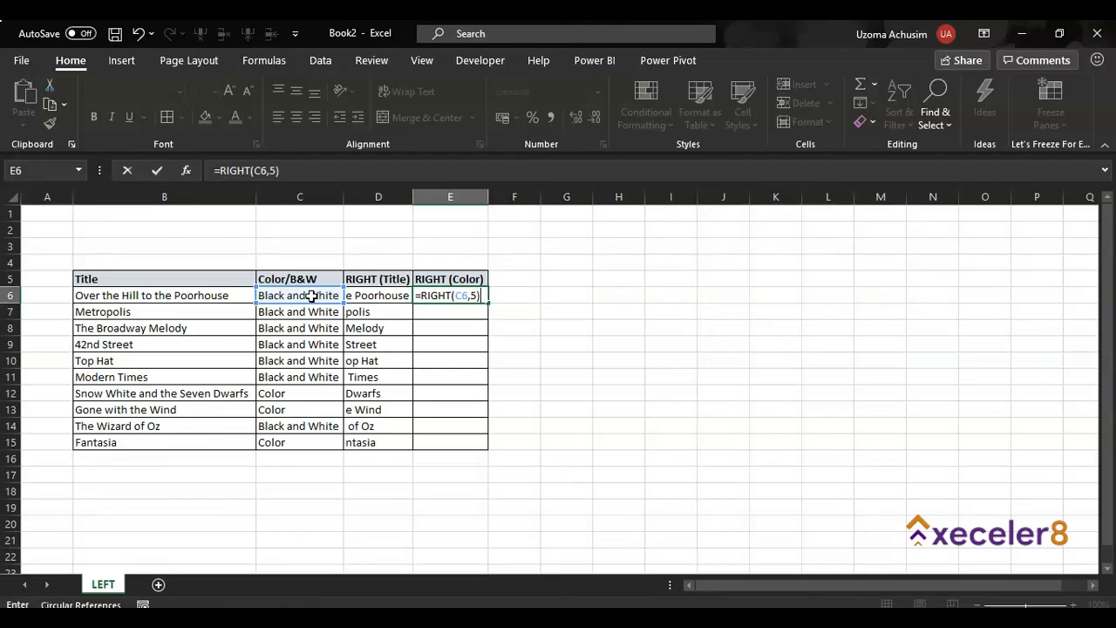
key(Return)
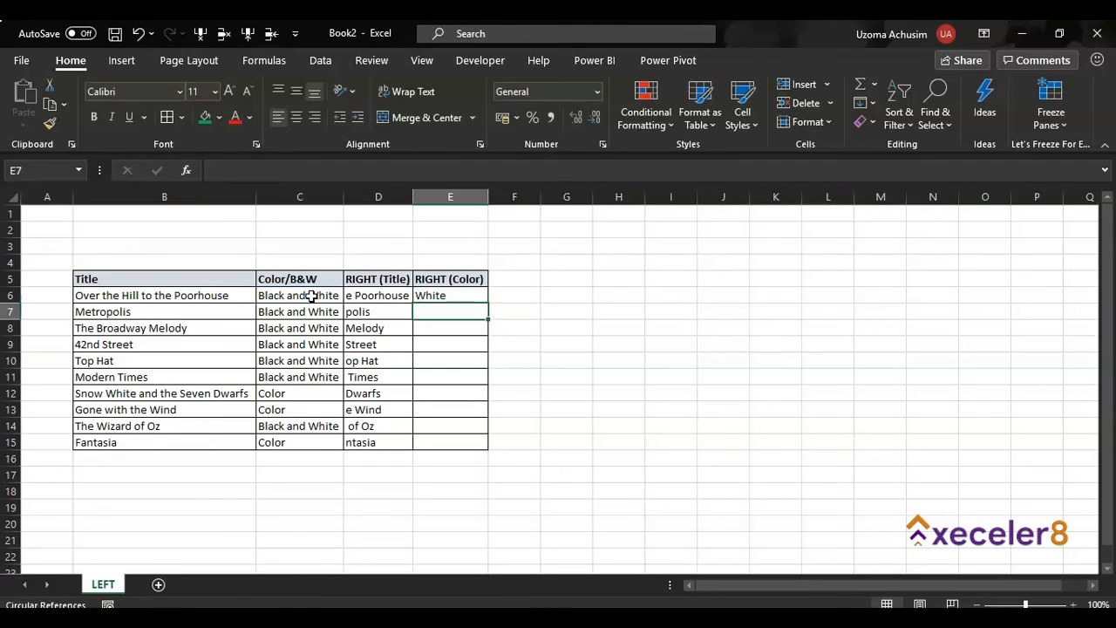
- Fill the RIGHT (Color) formula from E6 down through E15
click(471, 297)
double_click(486, 302)
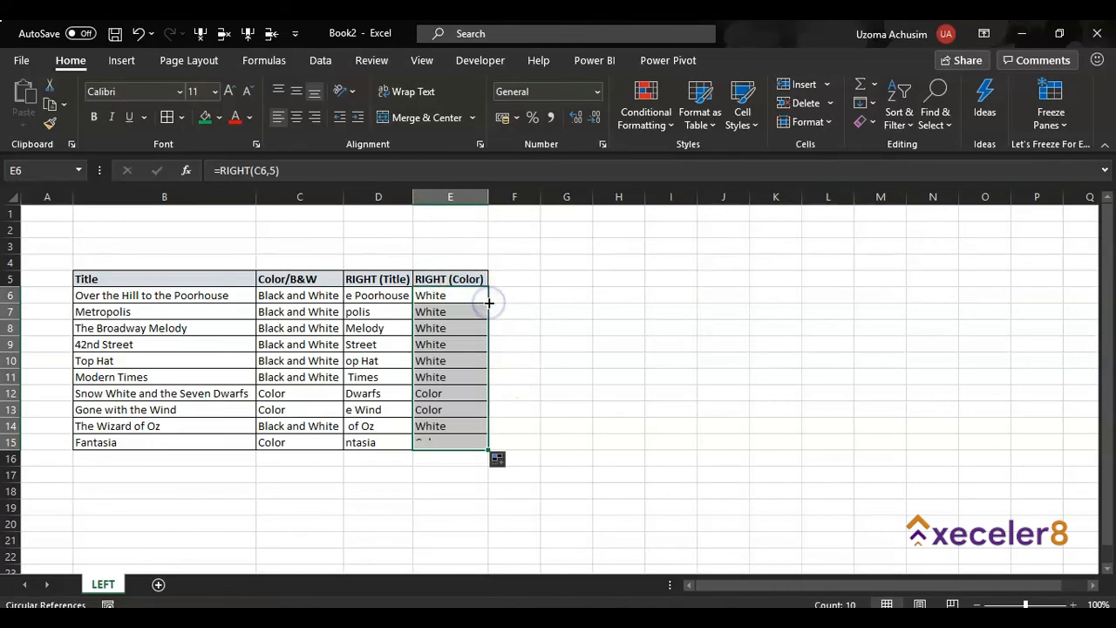
click(546, 340)
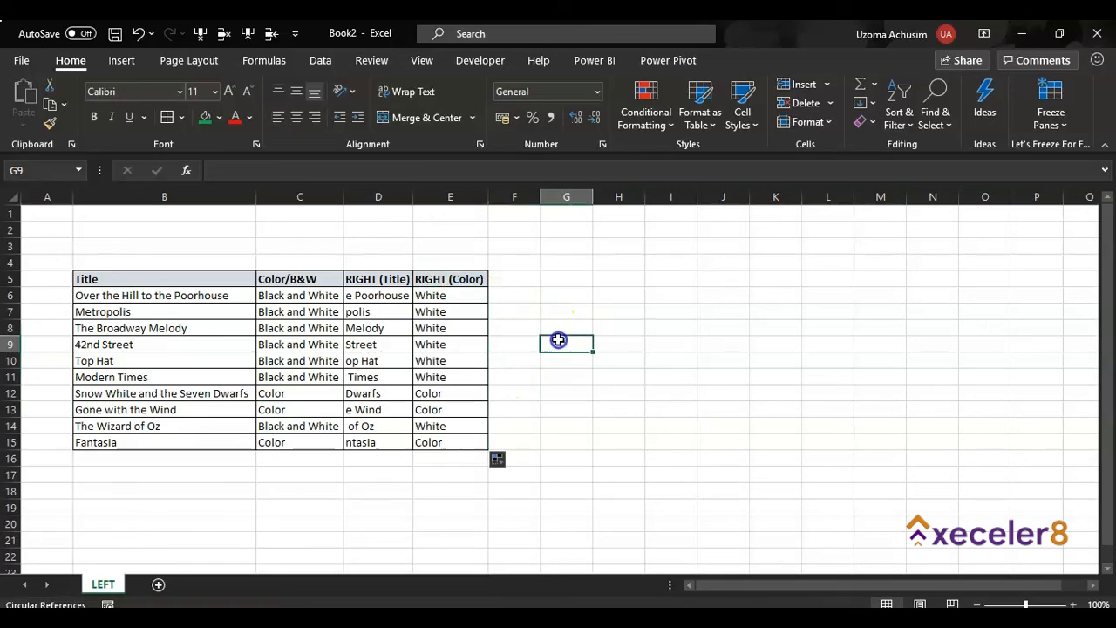